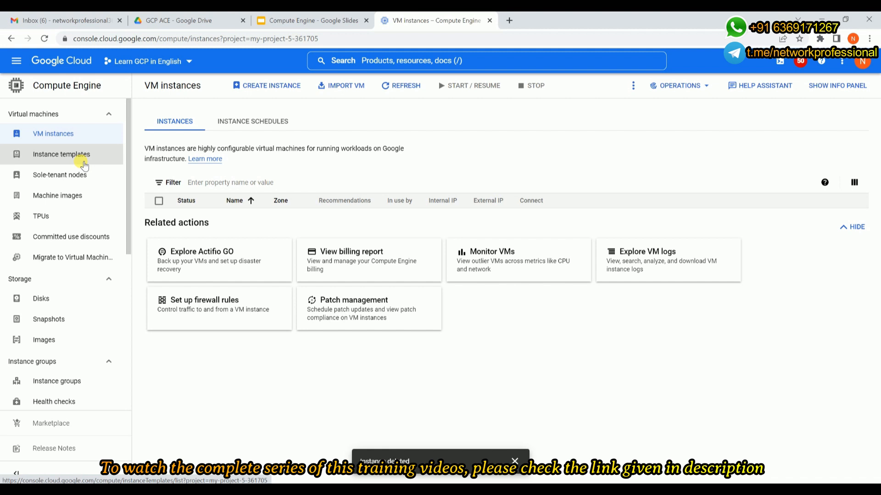
Start a new Compute Engine instance template and name it my-instance-template
click(46, 156)
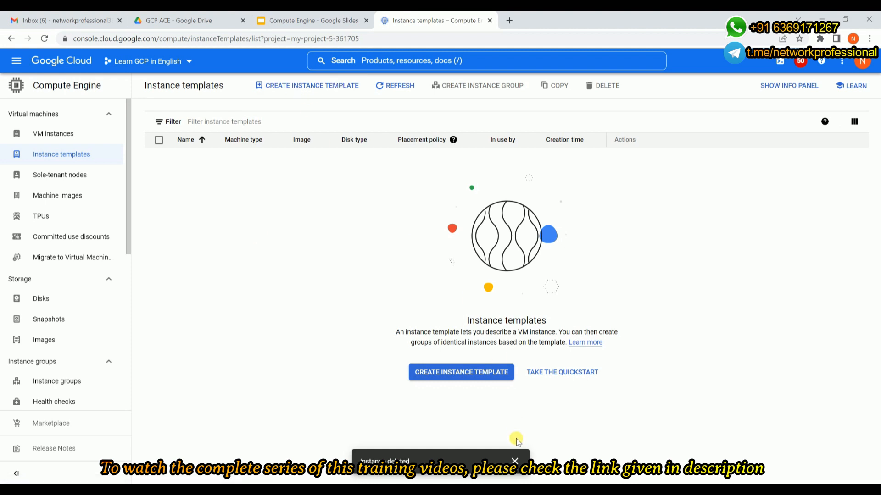
click(515, 461)
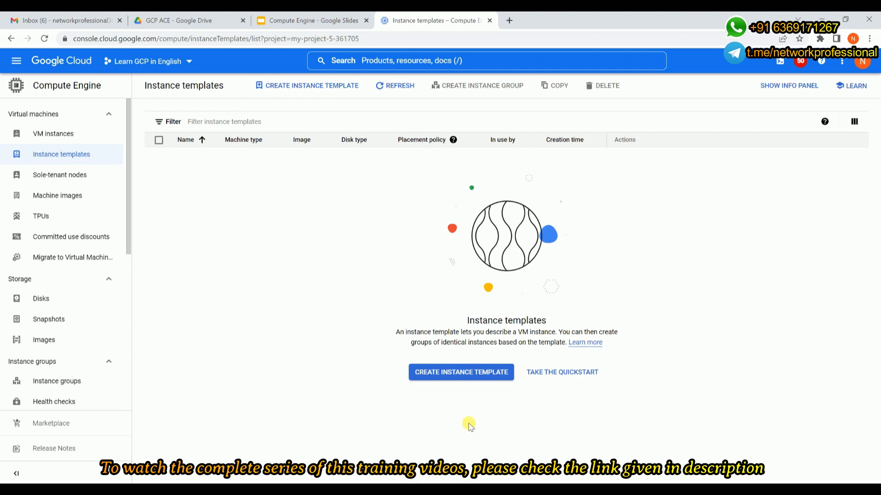
click(320, 88)
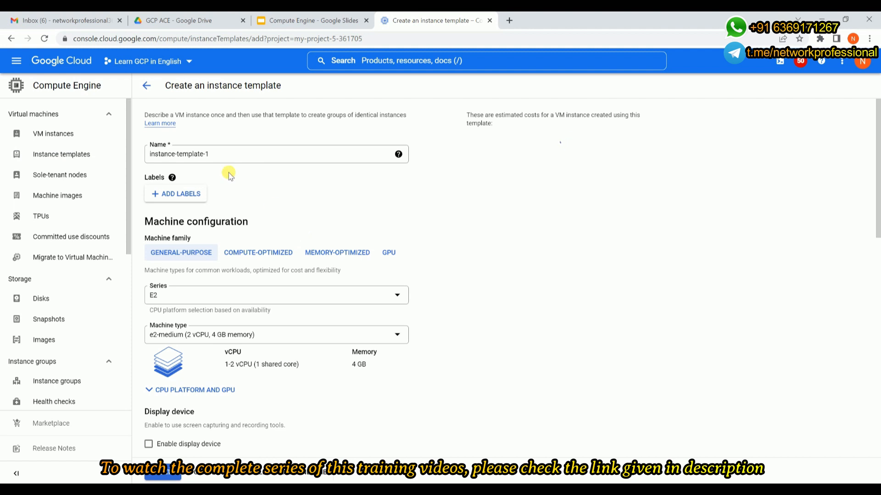
click(239, 155)
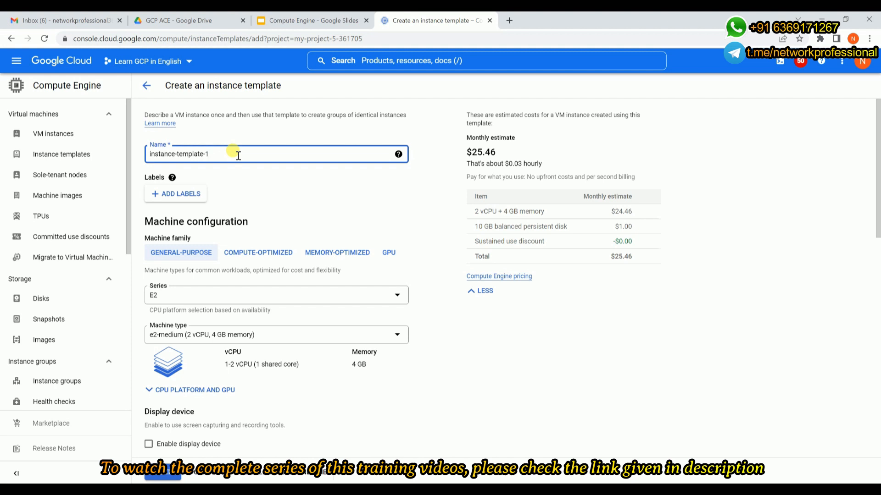
key(BackSpace)
key(BackSpace)
key(BackSpace)
key(BackSpace)
key(BackSpace)
key(BackSpace)
key(BackSpace)
key(BackSpace)
key(BackSpace)
key(BackSpace)
key(BackSpace)
key(BackSpace)
key(BackSpace)
key(BackSpace)
key(BackSpace)
key(BackSpace)
key(BackSpace)
key(BackSpace)
text(my-instance-template)
Set the template's machine type to e2-micro (2 vCPU, 1 GB memory)
scroll(226, 173, down, 1)
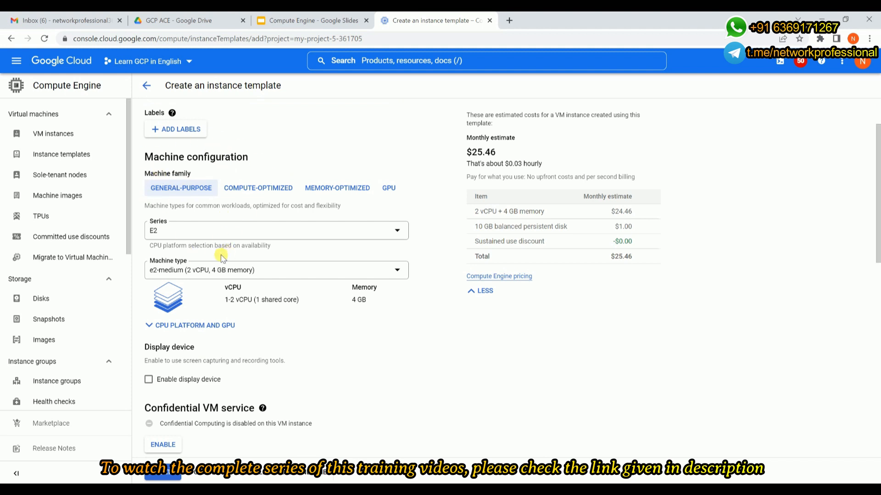
click(291, 274)
click(246, 332)
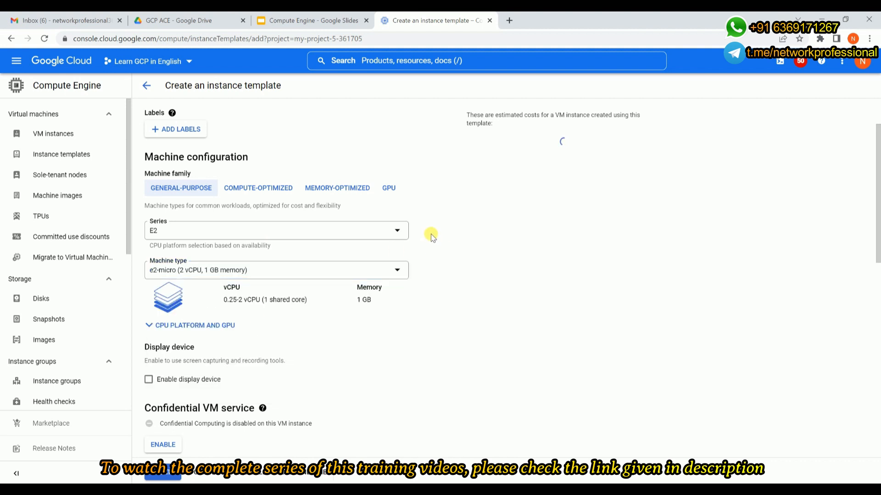
scroll(431, 233, up, 2)
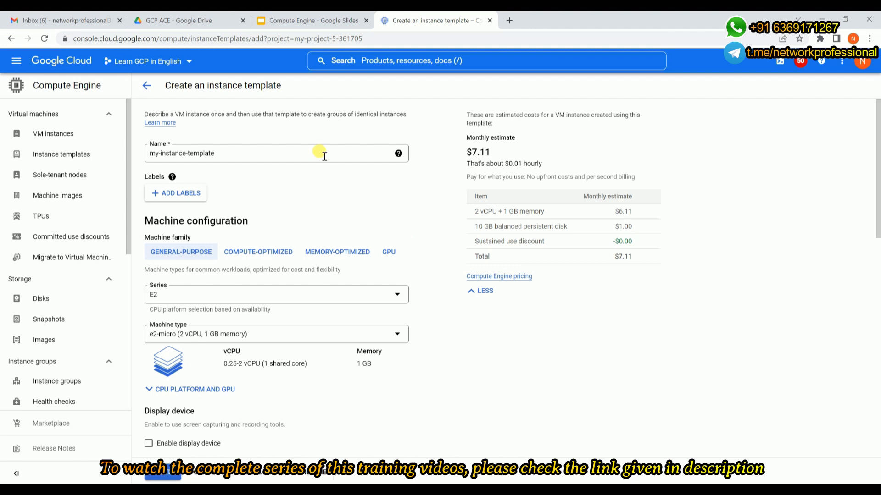
Allow HTTP traffic in the firewall settings of the instance template
scroll(433, 292, down, 1)
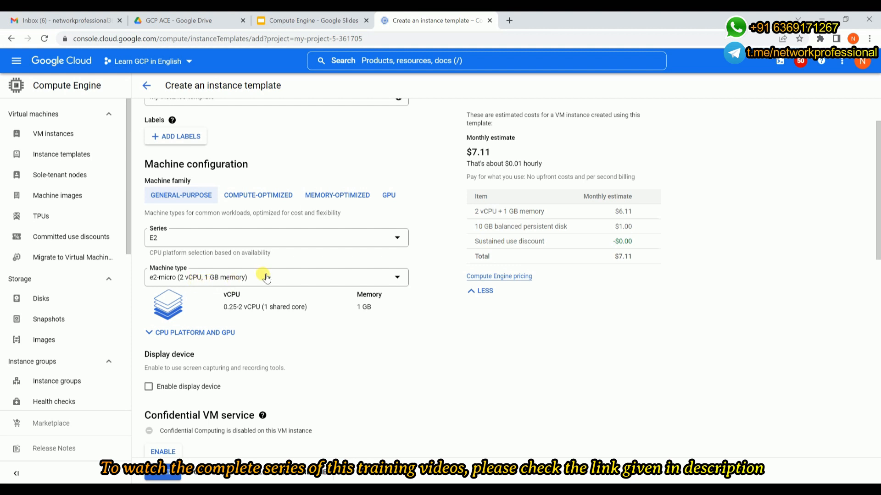
scroll(380, 335, down, 3)
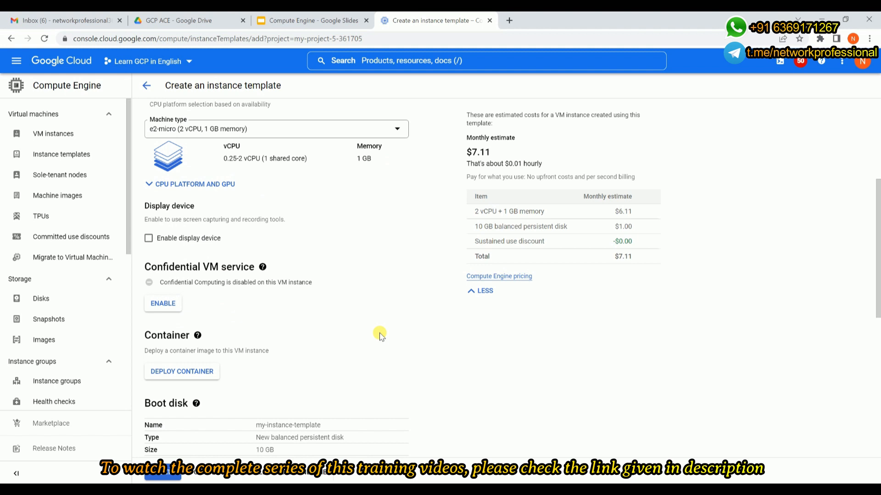
scroll(380, 335, up, 1)
scroll(380, 335, down, 3)
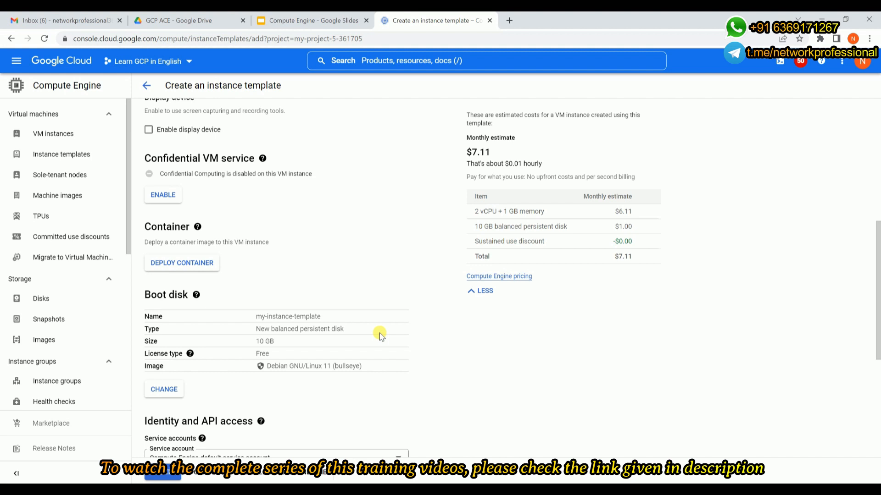
scroll(380, 335, down, 1)
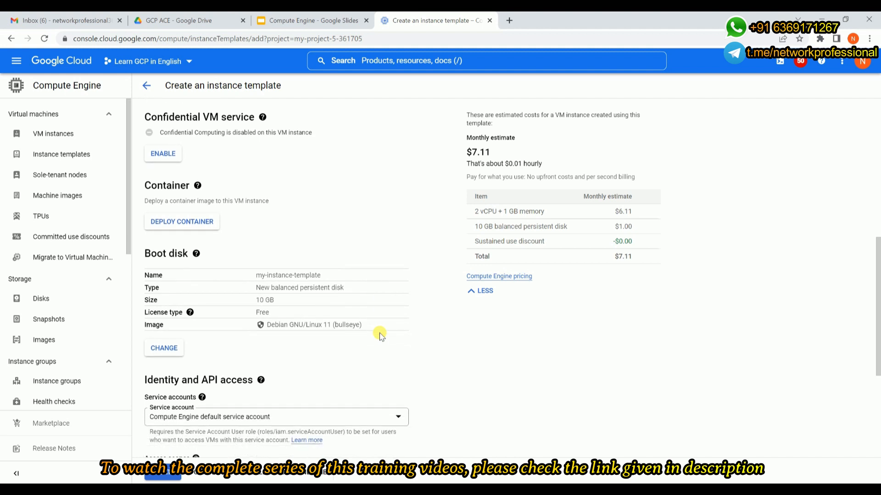
drag(284, 325, 391, 337)
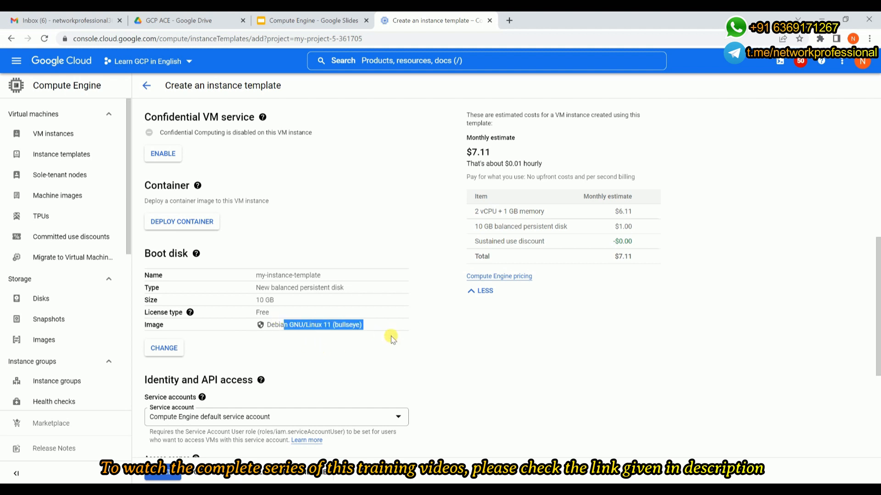
scroll(391, 337, down, 3)
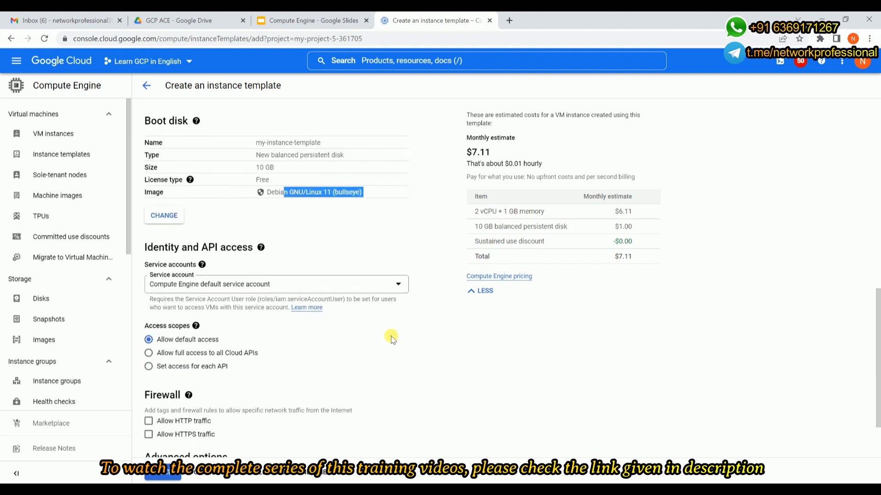
click(392, 339)
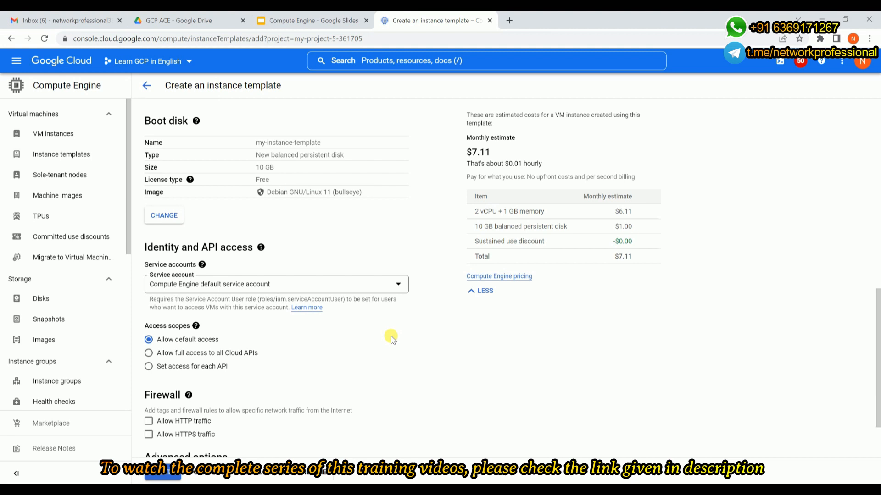
scroll(392, 339, down, 2)
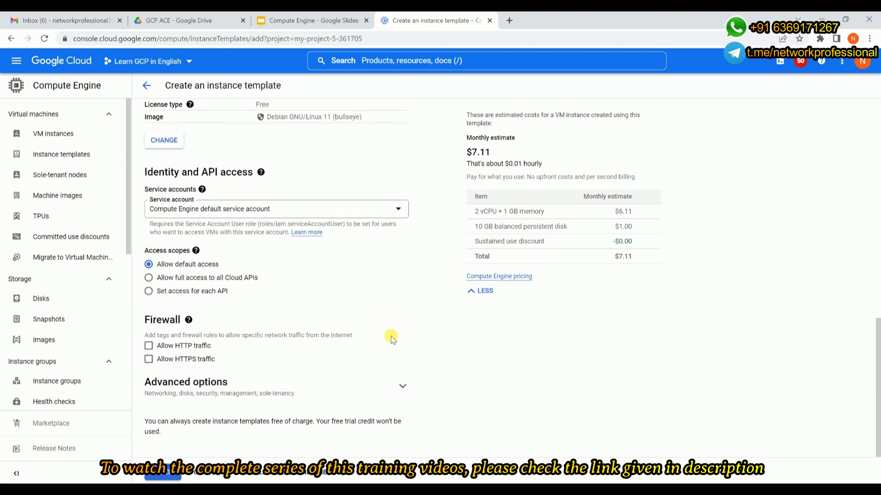
click(148, 347)
Paste the Notepad script that runs apt update, installs apache2 and writes the welcome text to /var/www/html/index.html as the template's startup script
click(393, 393)
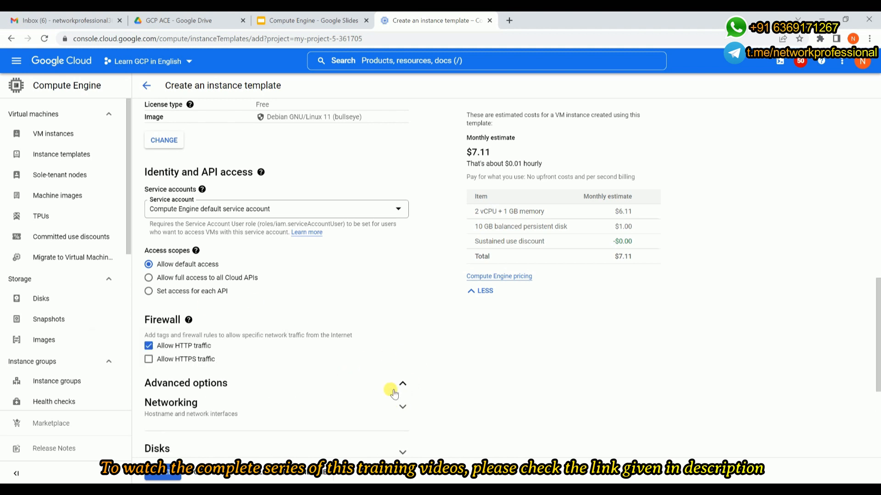
scroll(395, 392, down, 4)
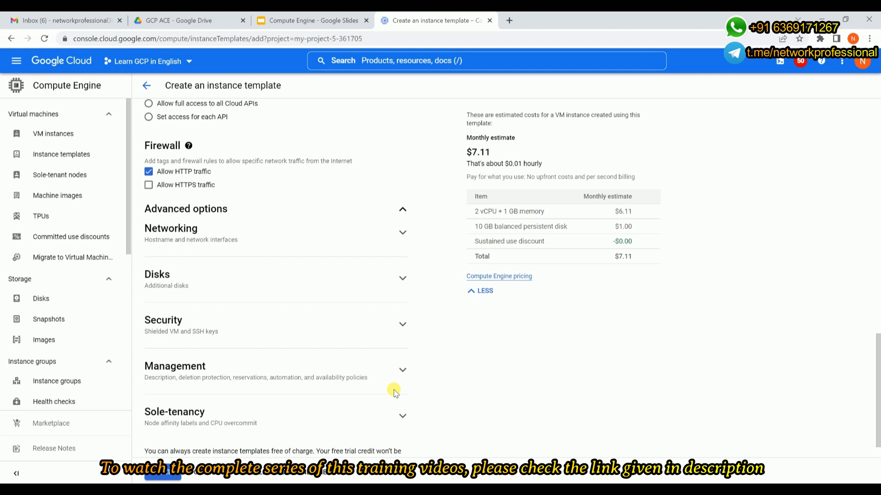
click(337, 384)
scroll(336, 385, down, 3)
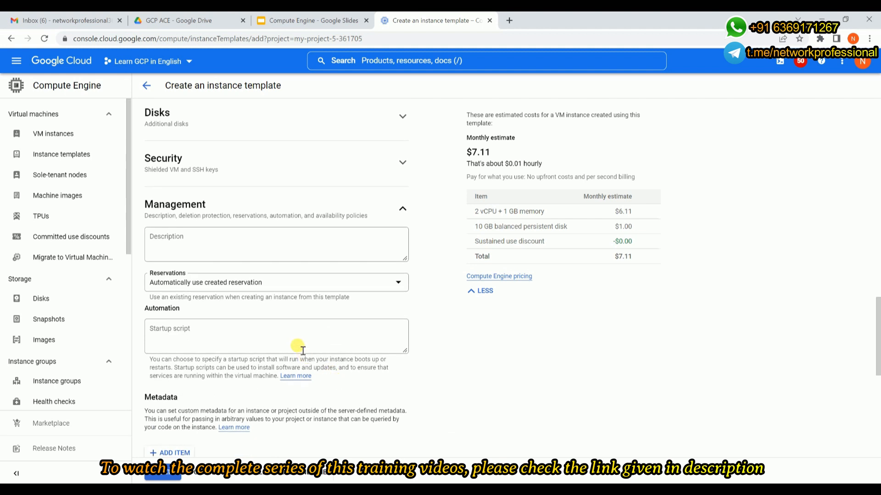
key(alt+Tab)
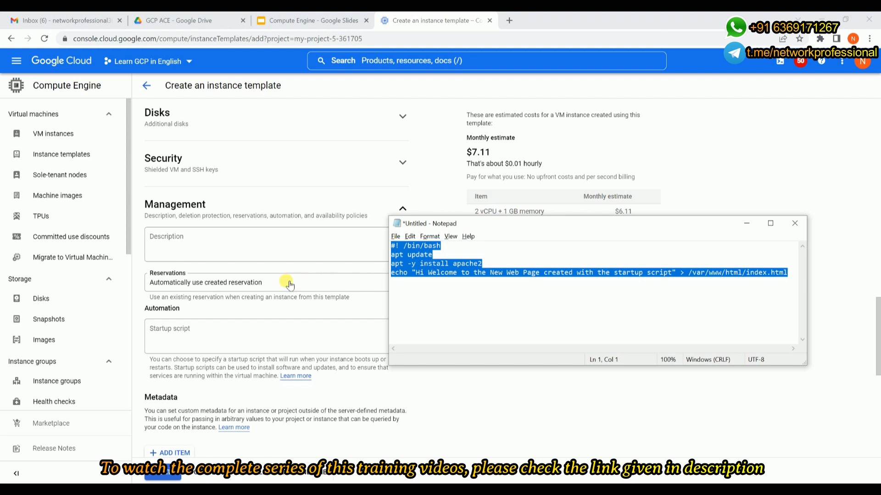
click(280, 331)
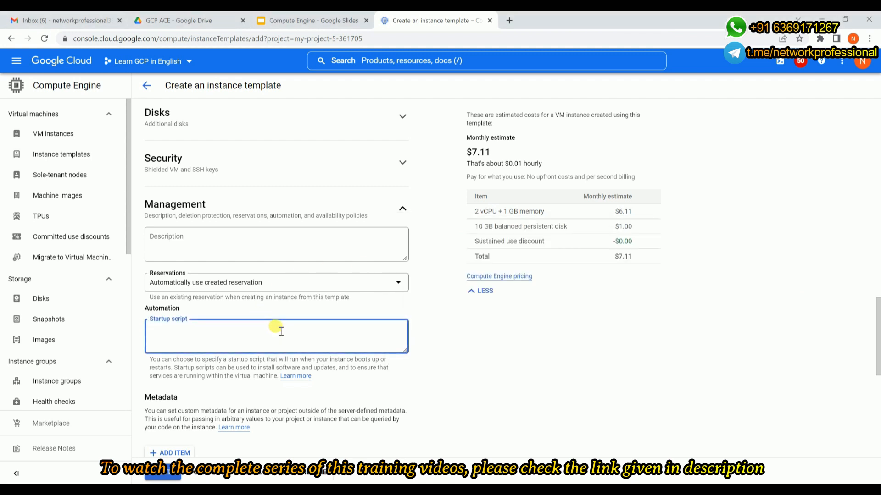
key(ctrl+v)
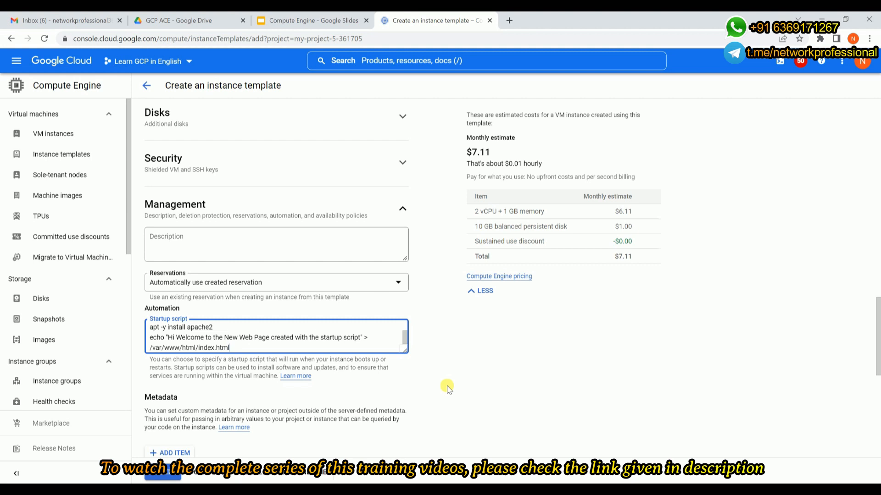
Review the template's availability policies, startup script, firewall, access scopes and machine configuration
scroll(449, 389, down, 3)
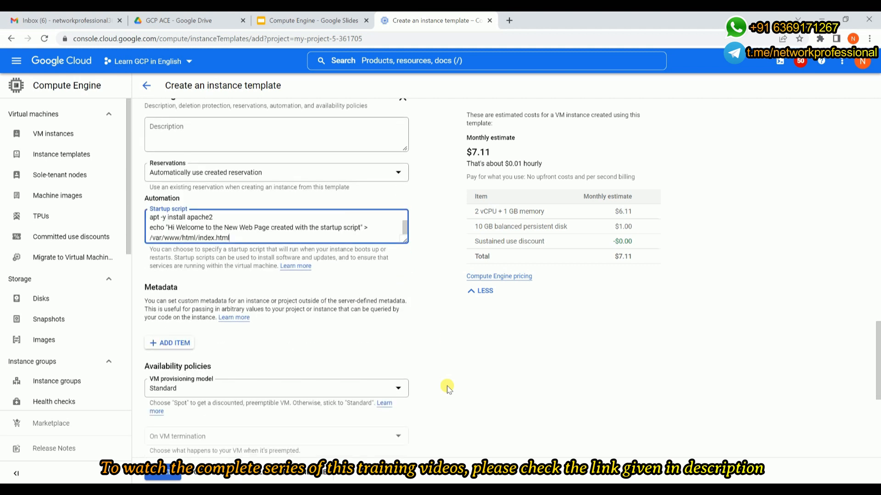
scroll(449, 389, down, 3)
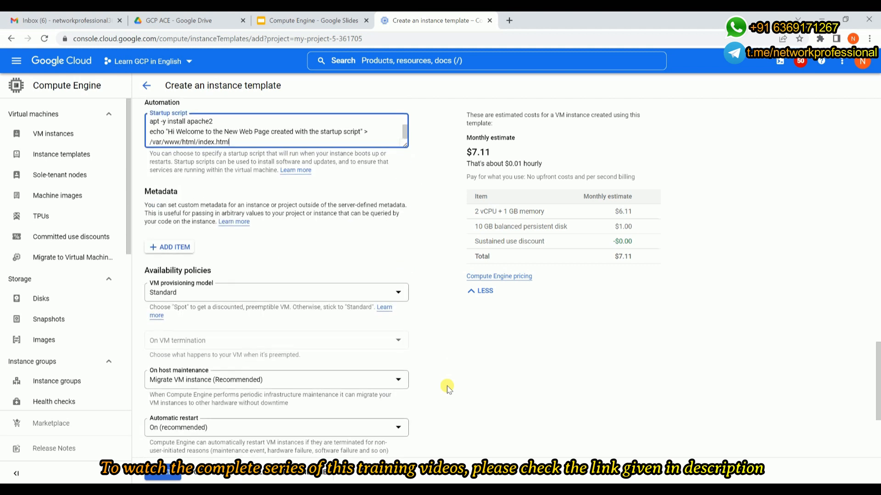
scroll(448, 388, down, 2)
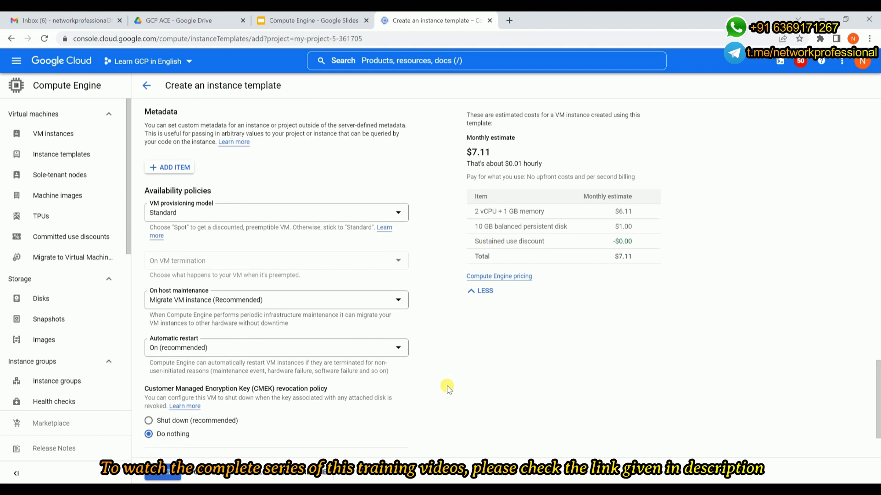
scroll(449, 390, down, 1)
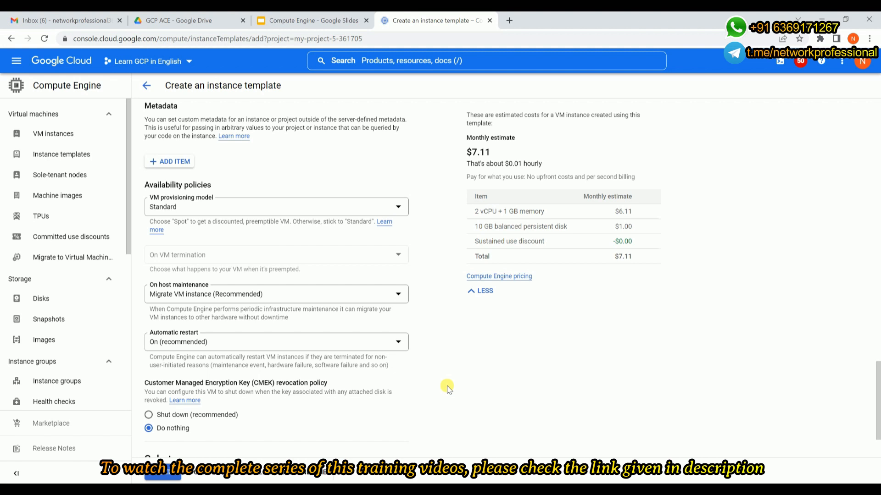
scroll(448, 389, down, 2)
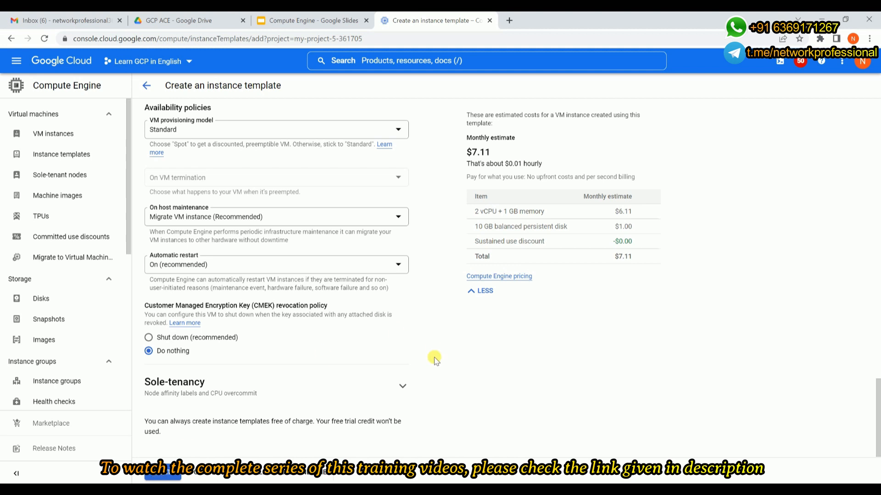
scroll(432, 356, up, 3)
scroll(436, 286, up, 3)
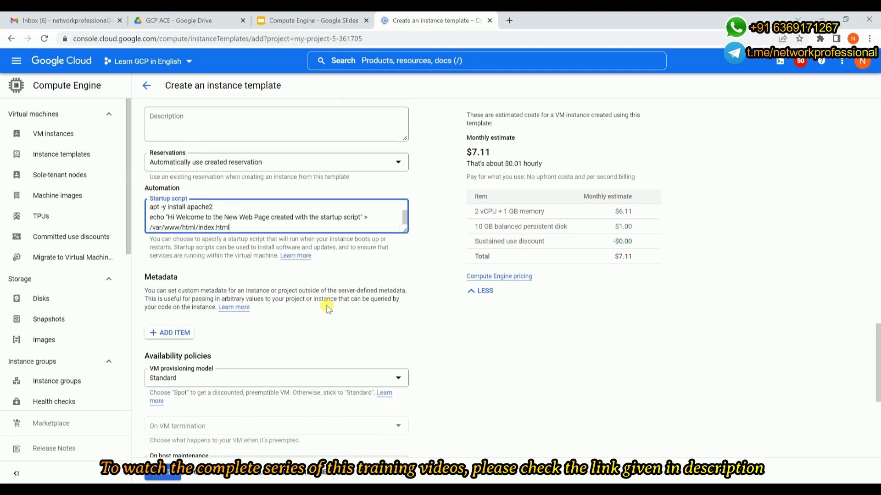
scroll(291, 218, up, 2)
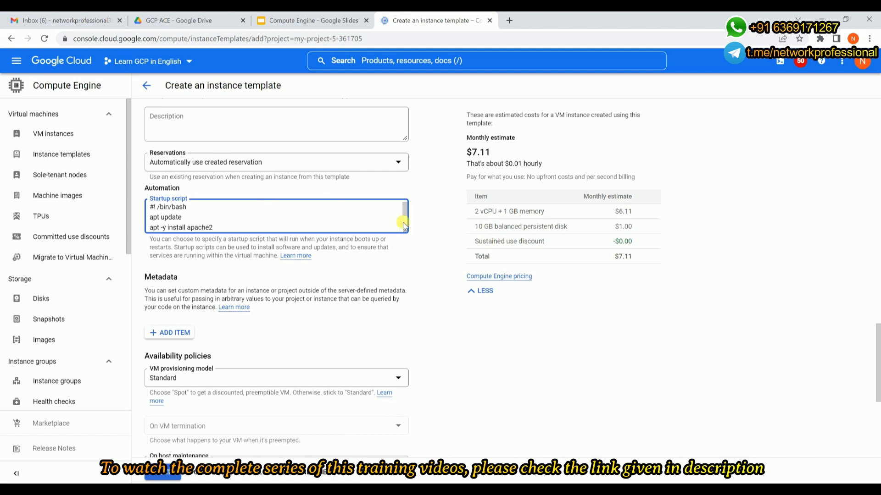
scroll(424, 233, up, 6)
scroll(425, 233, up, 2)
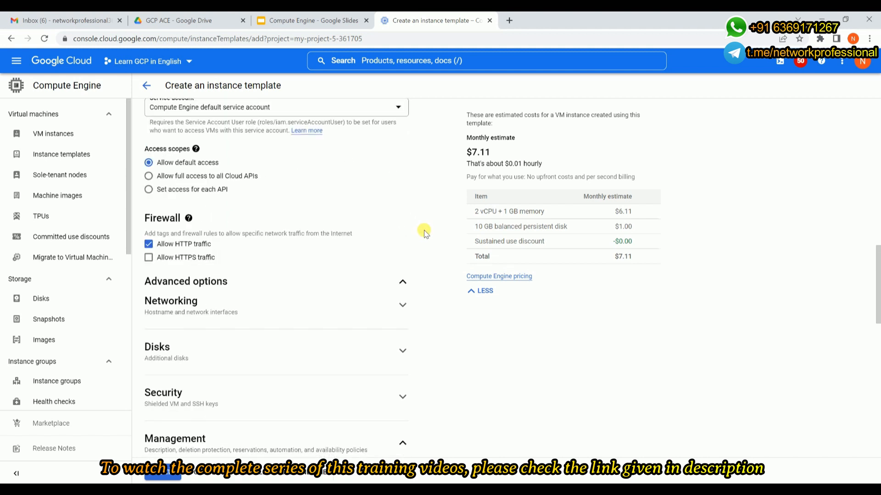
scroll(273, 249, up, 2)
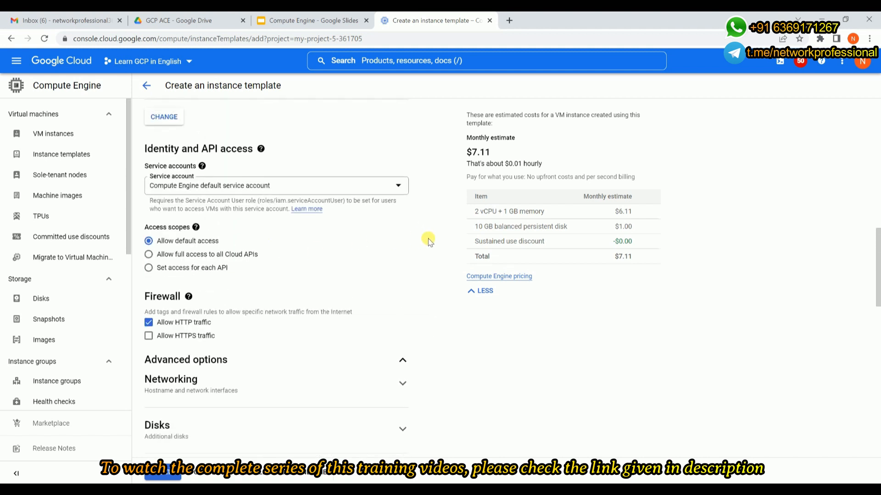
scroll(426, 238, up, 6)
scroll(428, 240, up, 4)
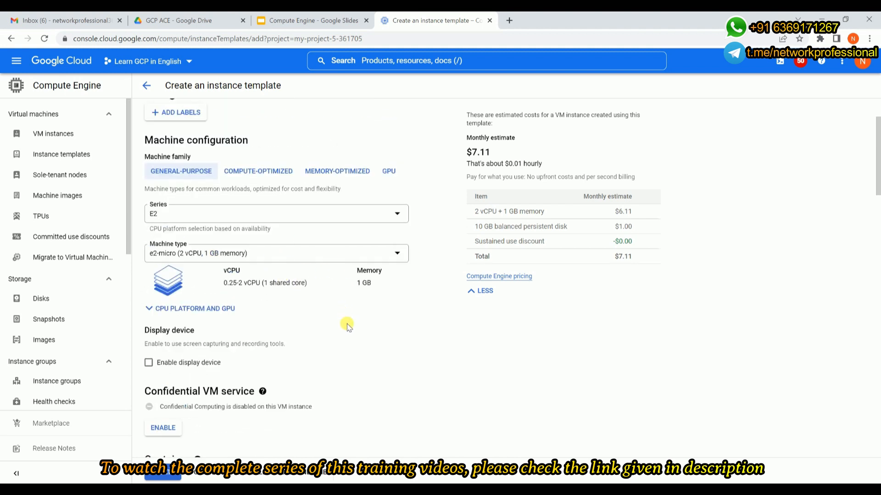
Create the instance template with the configured settings
scroll(346, 324, down, 14)
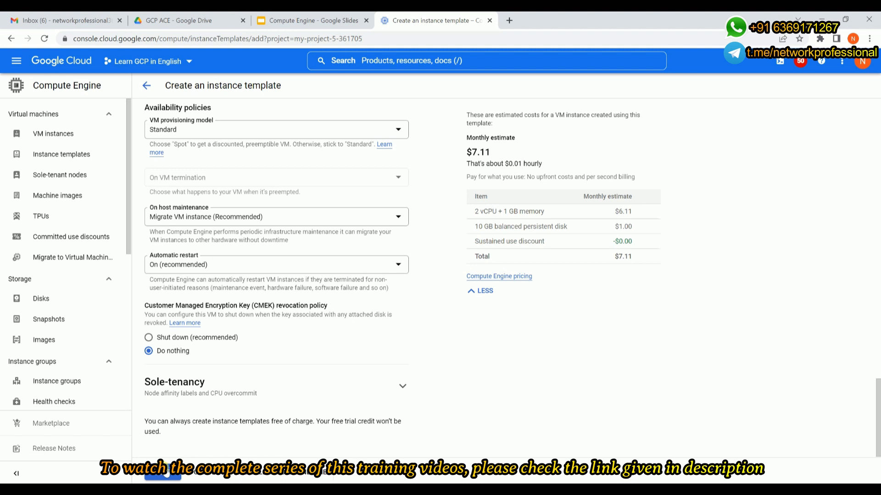
click(166, 472)
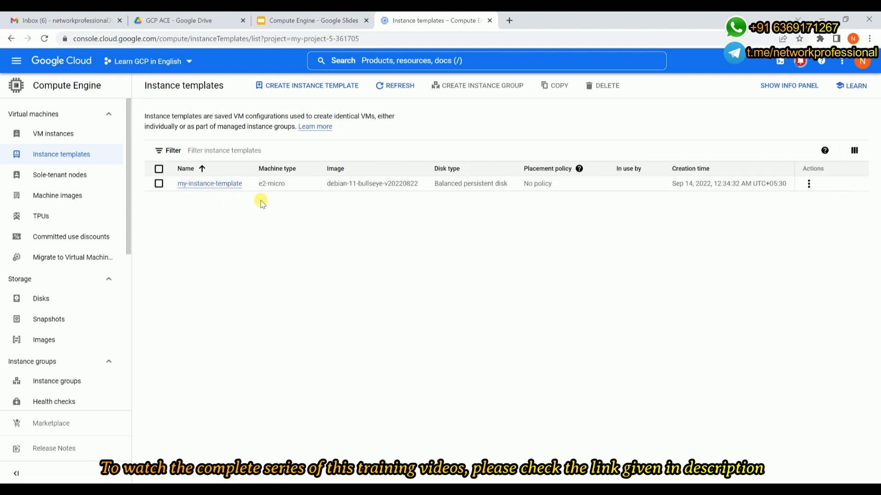
Start a new VM instance from the existing template my-instance-template and proceed to its customization
click(78, 136)
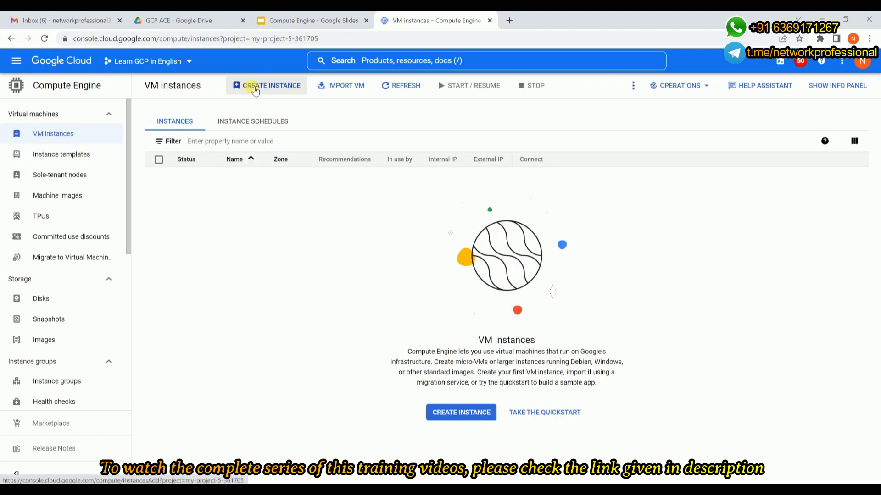
click(255, 87)
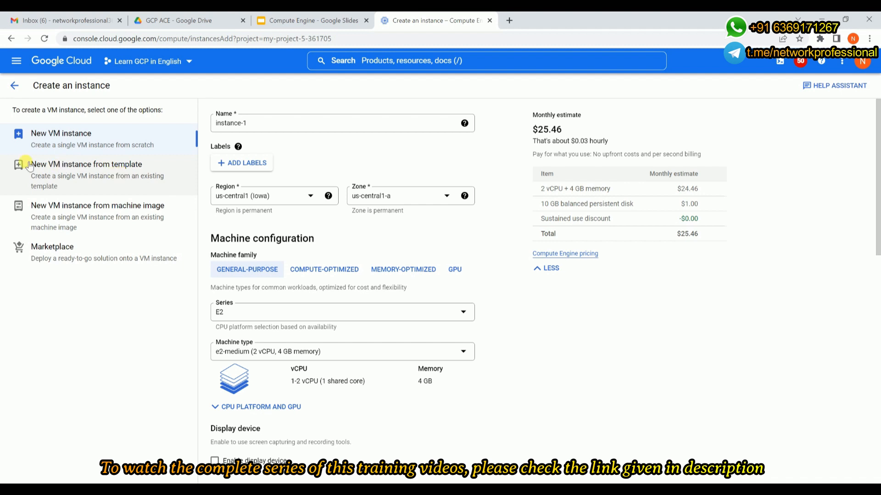
click(78, 175)
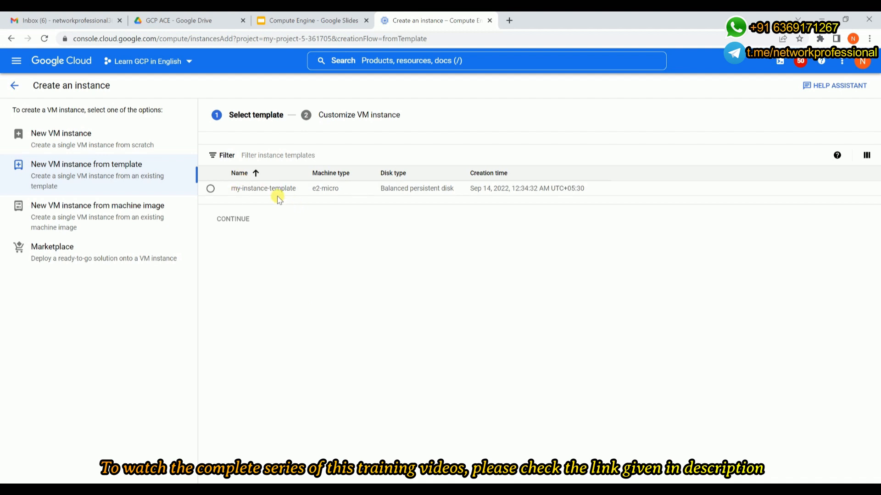
click(209, 188)
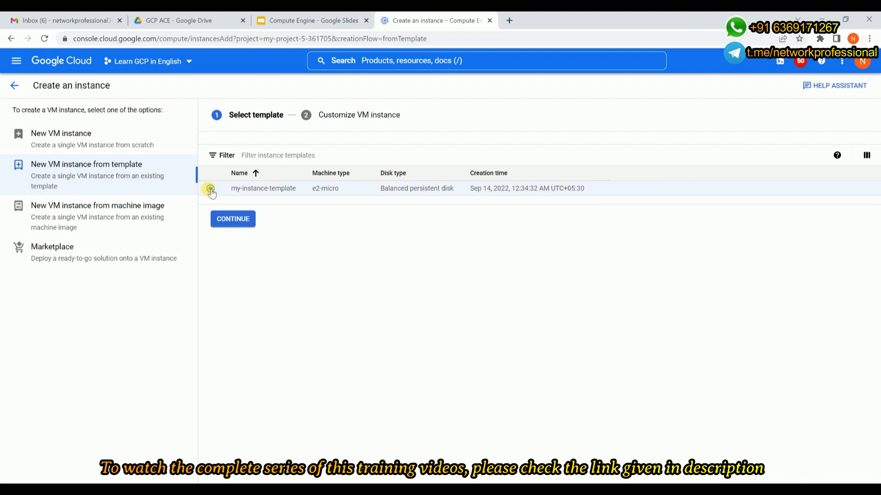
click(234, 220)
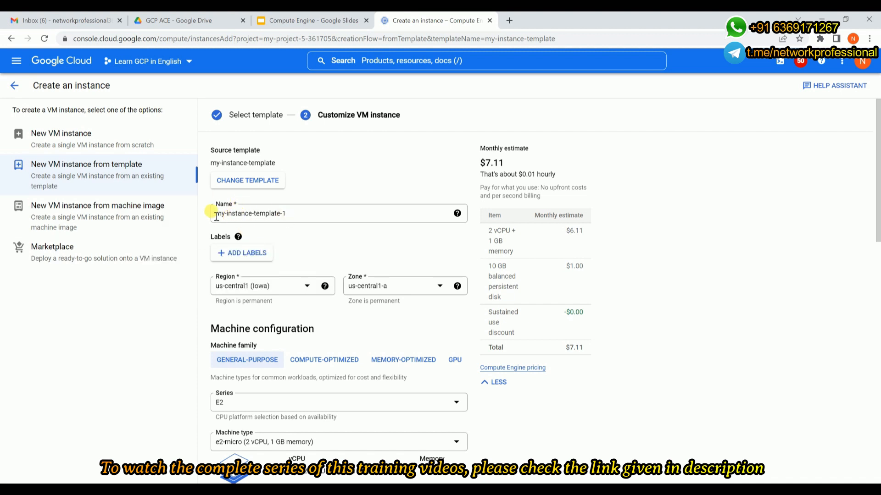
Review the new instance's prefilled name, region, machine configuration, boot disk, access scopes and firewall settings
drag(218, 216, 280, 221)
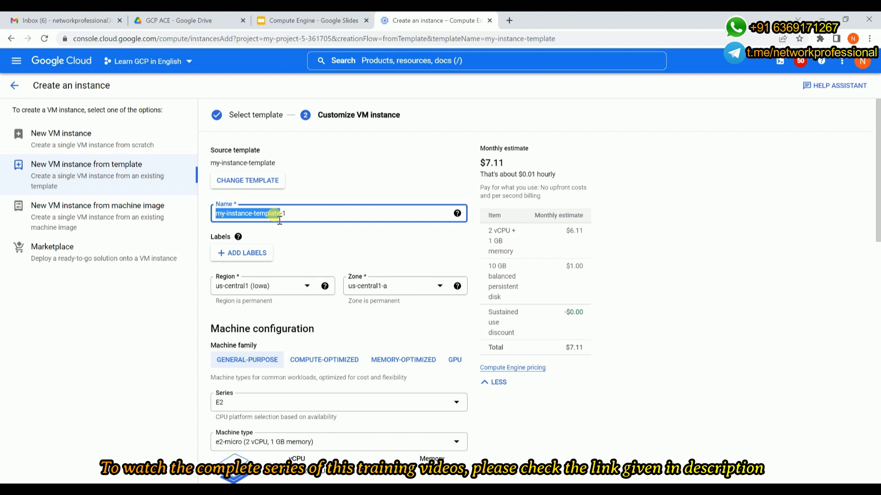
click(250, 211)
drag(217, 216, 283, 213)
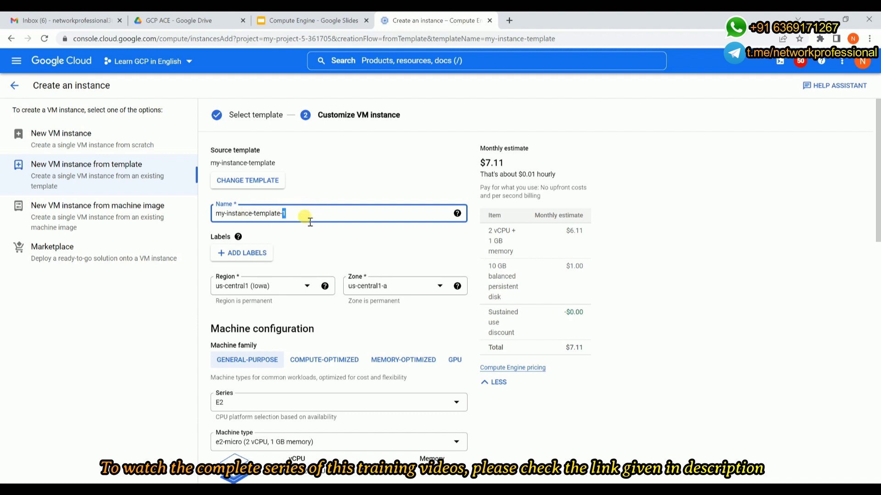
click(307, 239)
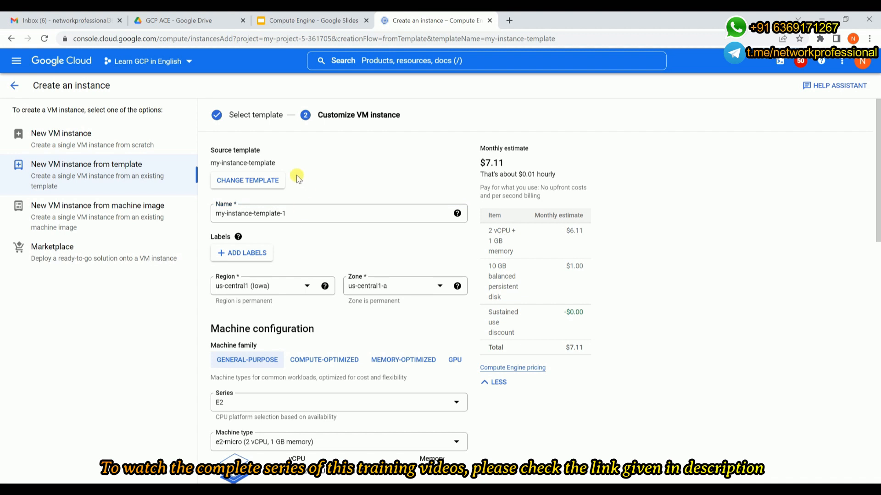
scroll(294, 265, down, 1)
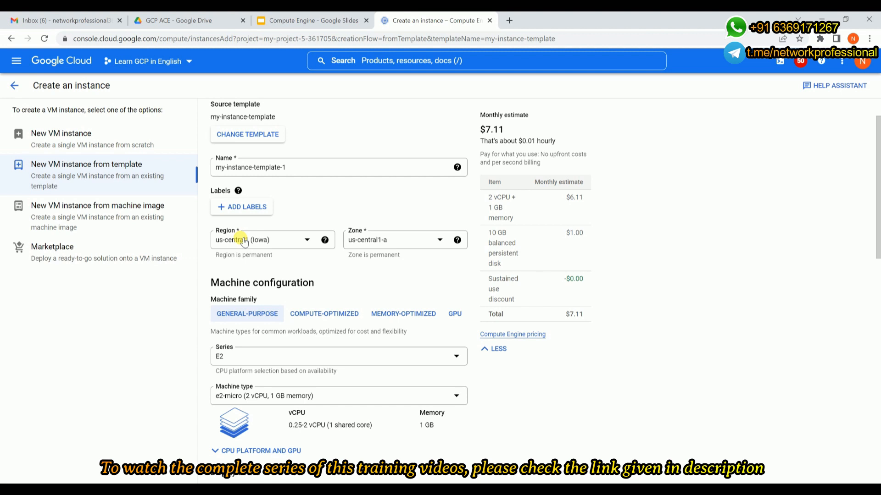
scroll(244, 242, down, 2)
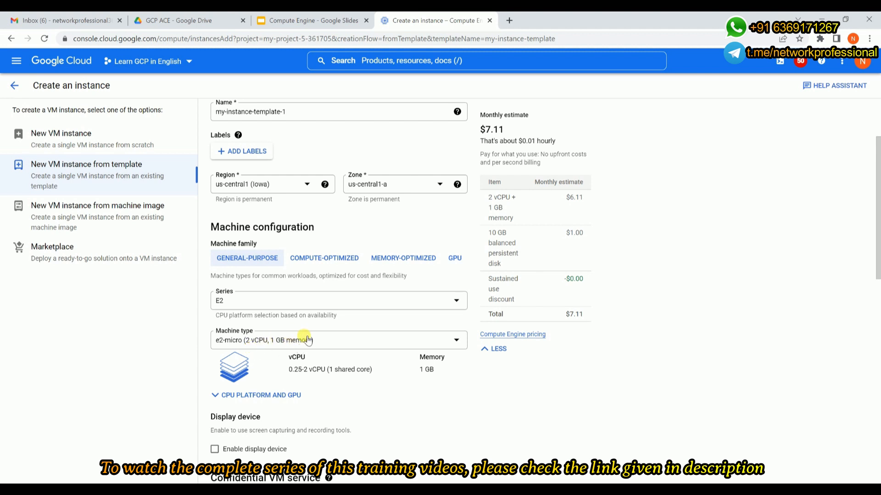
scroll(299, 345, down, 1)
scroll(299, 346, down, 5)
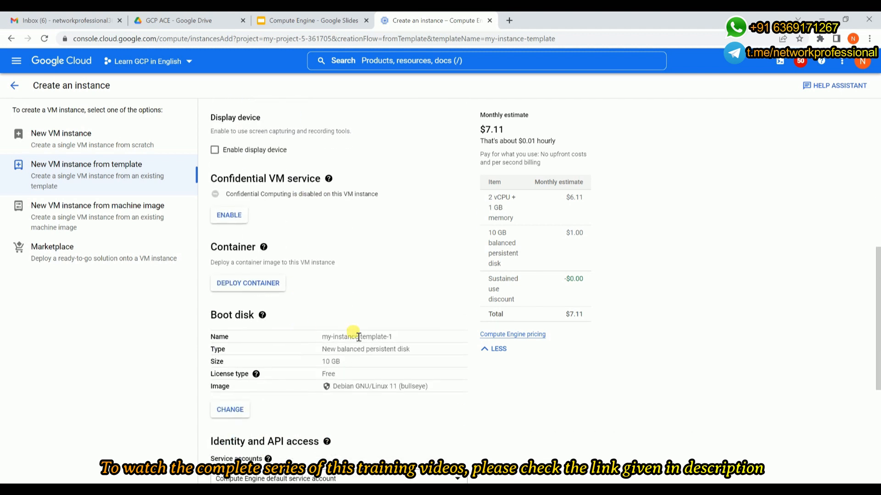
scroll(367, 374, down, 2)
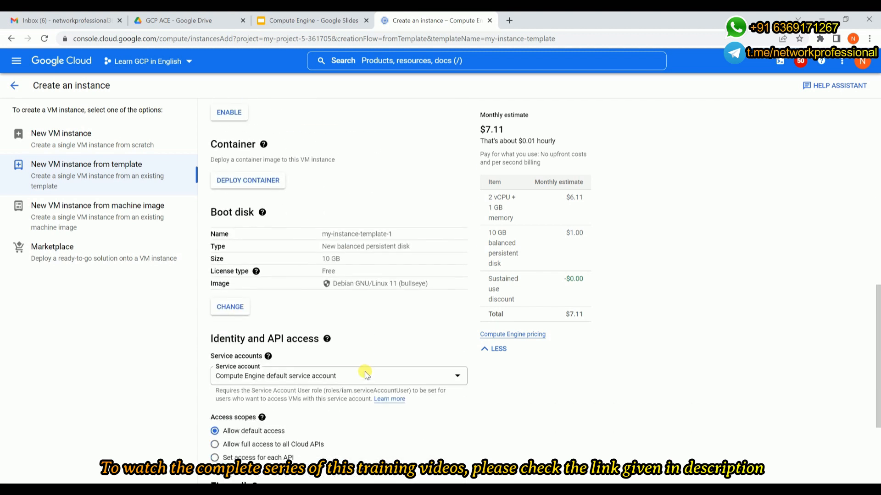
scroll(365, 376, down, 3)
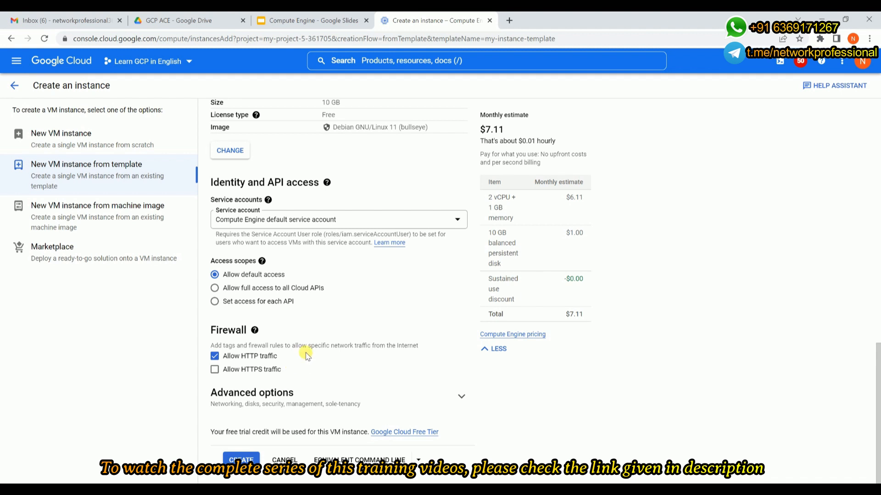
scroll(307, 356, down, 1)
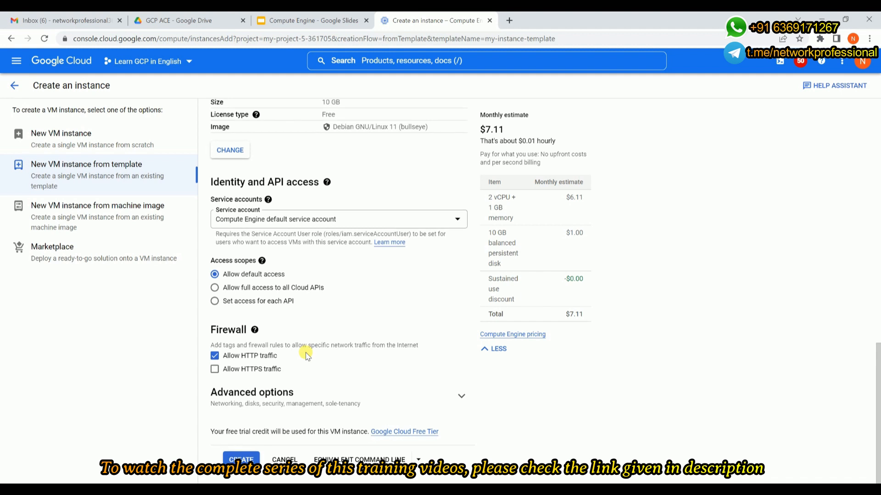
Check the startup script and availability policies in the advanced management options, and create the VM instance
click(398, 396)
scroll(399, 396, down, 4)
click(353, 363)
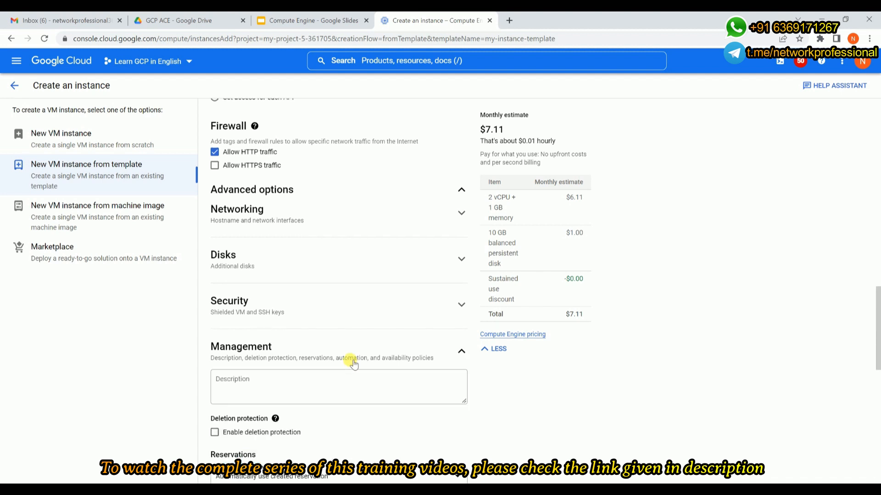
scroll(351, 363, down, 3)
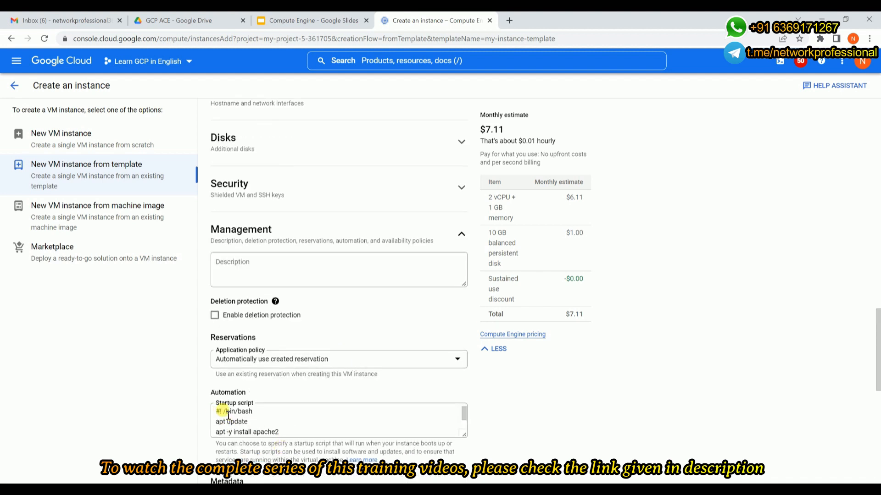
scroll(268, 419, down, 1)
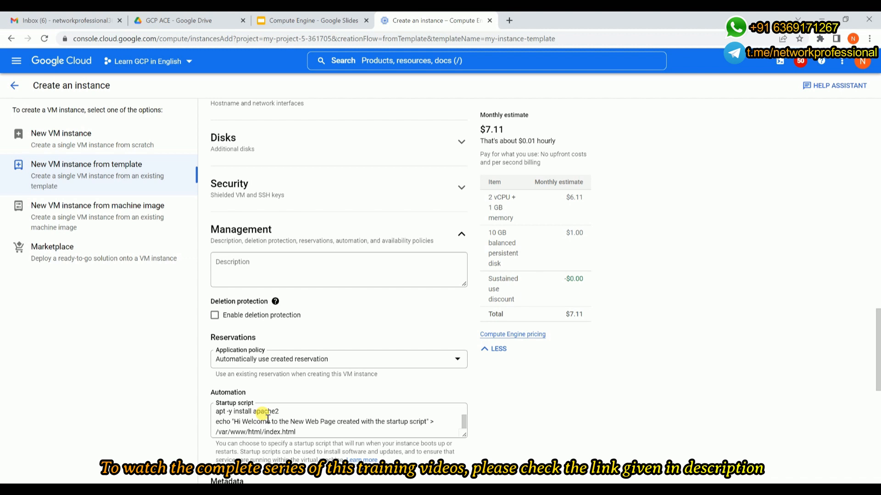
scroll(572, 437, down, 10)
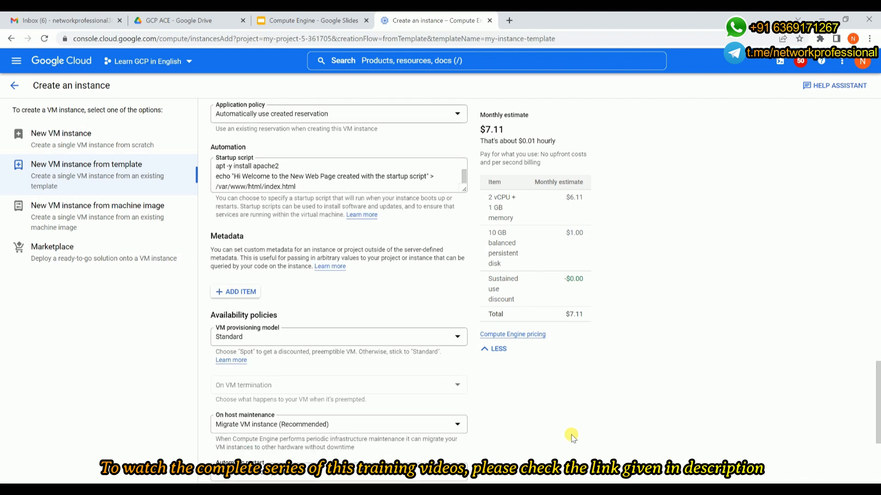
click(242, 458)
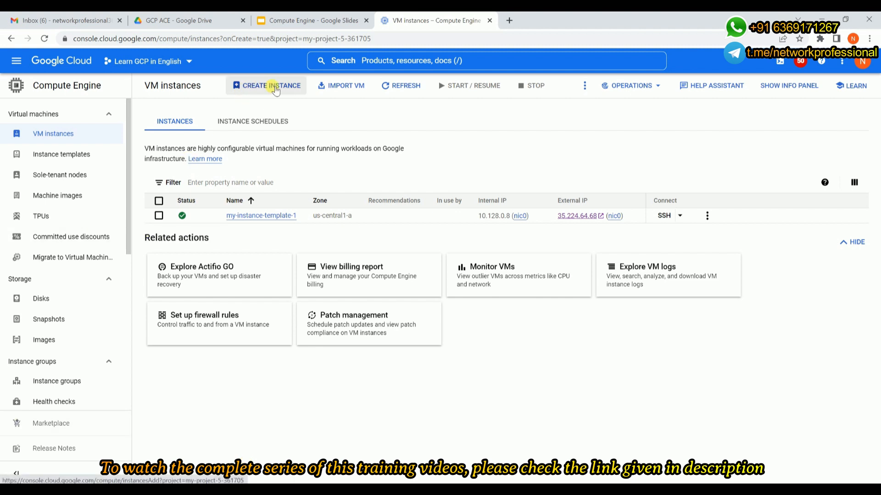
Create a second VM instance from my-instance-template, keeping all of its prefilled settings
click(257, 88)
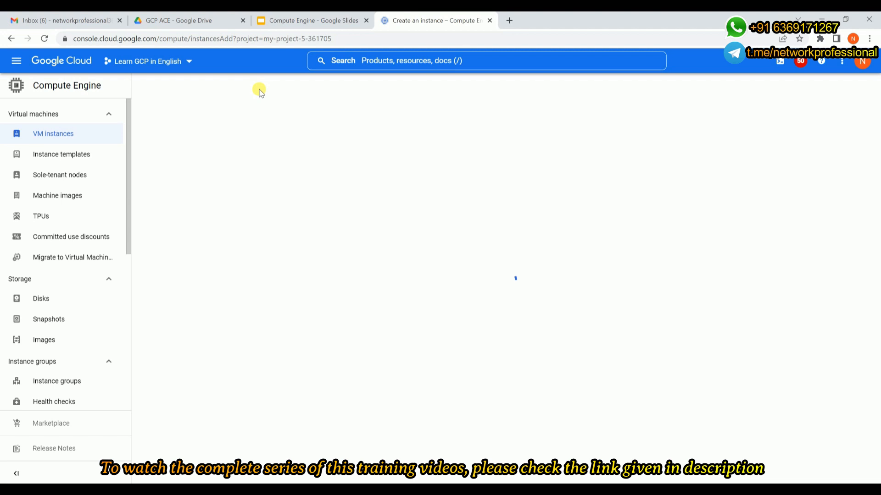
click(102, 161)
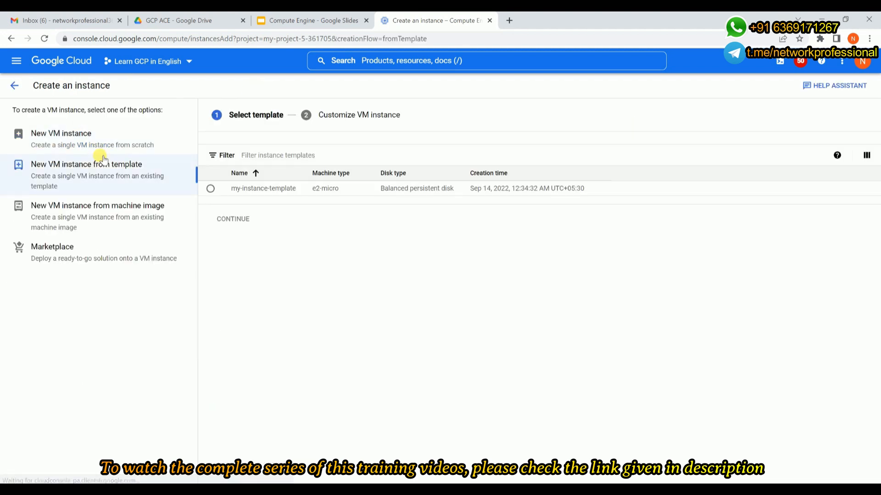
click(211, 189)
click(227, 218)
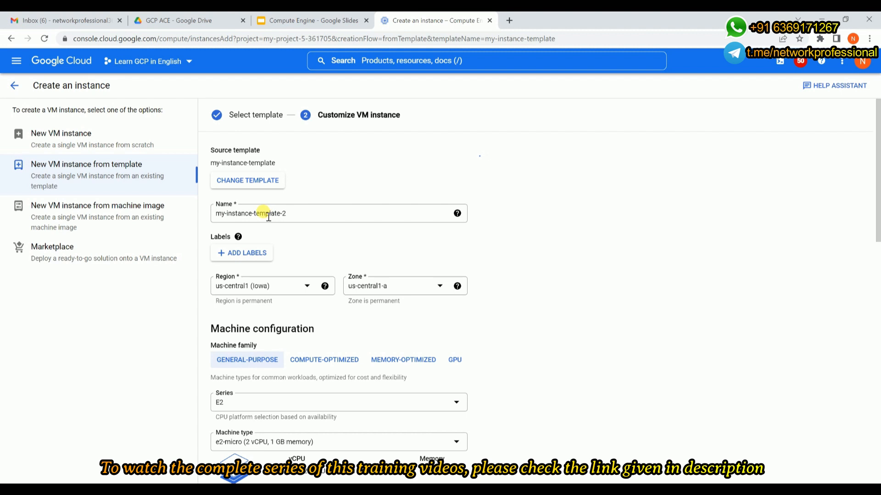
scroll(315, 212, down, 2)
scroll(317, 212, down, 10)
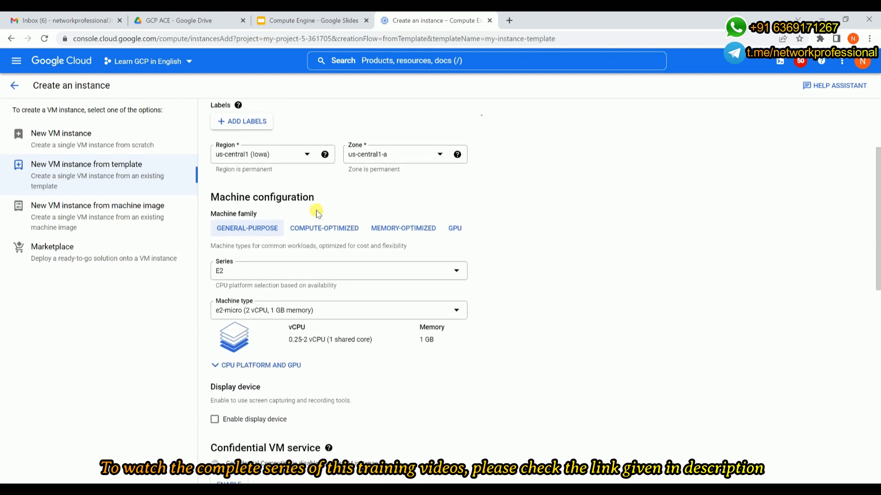
scroll(316, 213, down, 3)
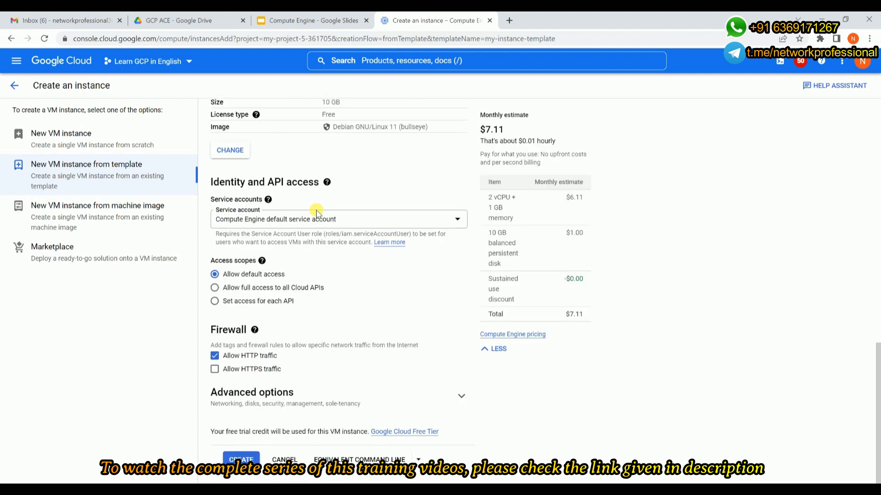
click(243, 460)
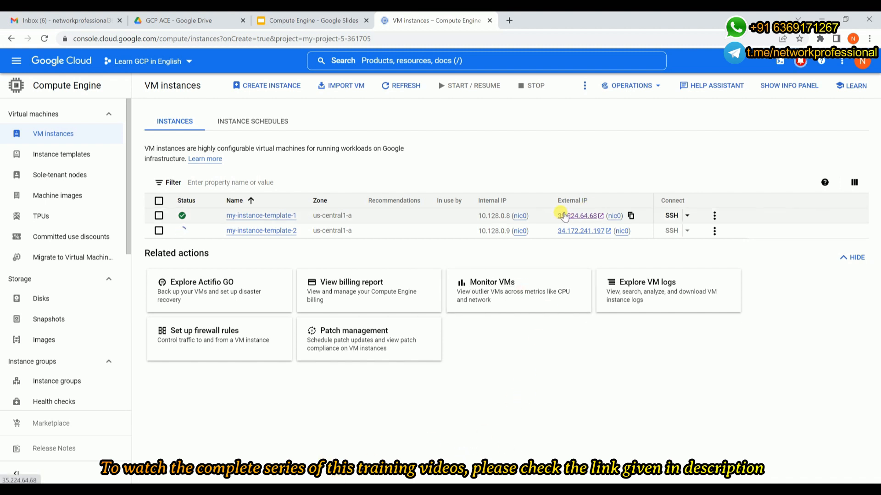
Open the first VM instance's external IP address and check the welcome text on its web page
mouse_move(193, 218)
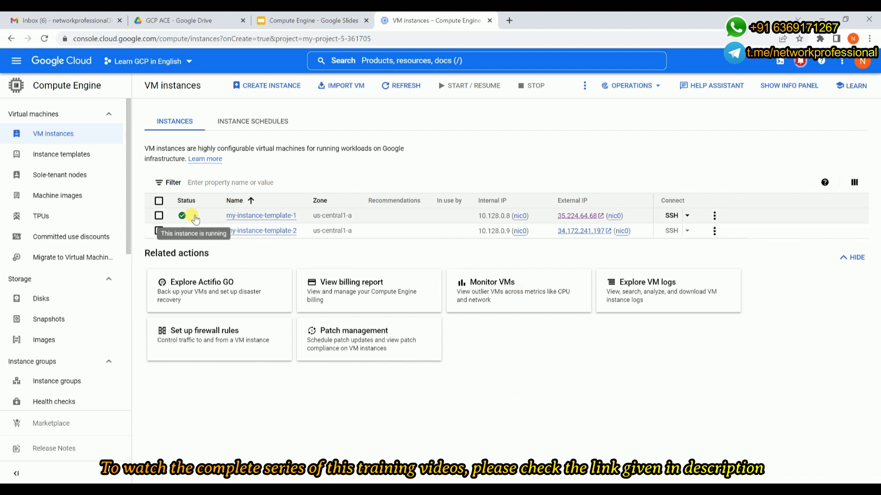
click(569, 216)
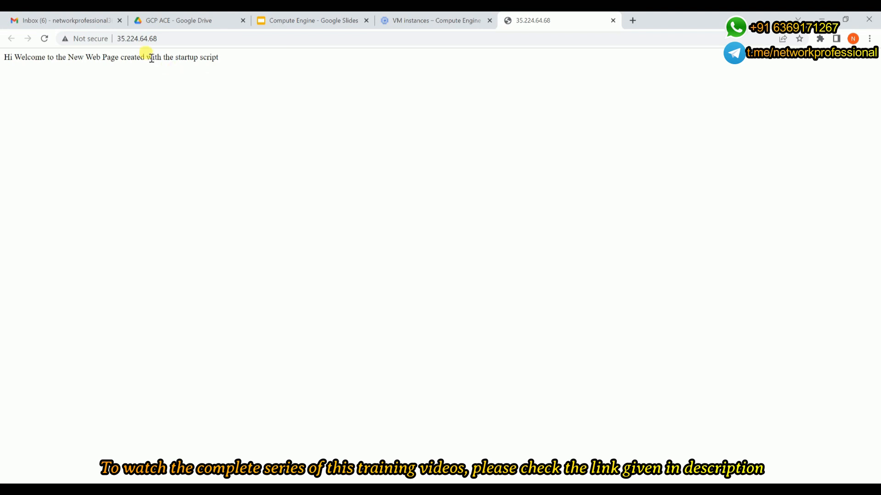
triple_click(149, 59)
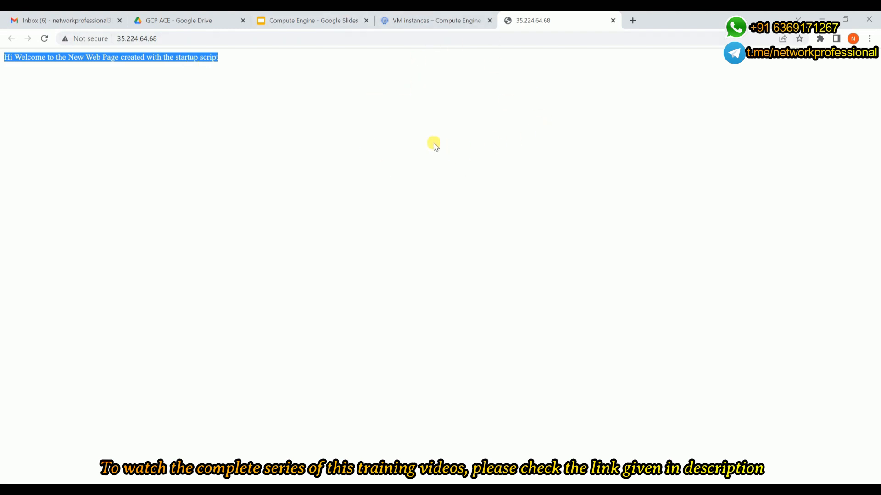
Open the second VM instance's external IP address, reload its web page, and return to the VM instances list
click(444, 17)
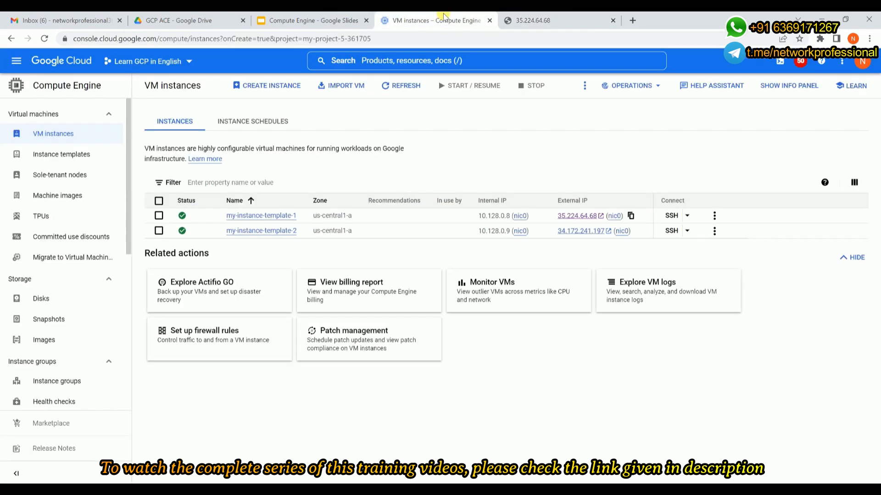
click(582, 231)
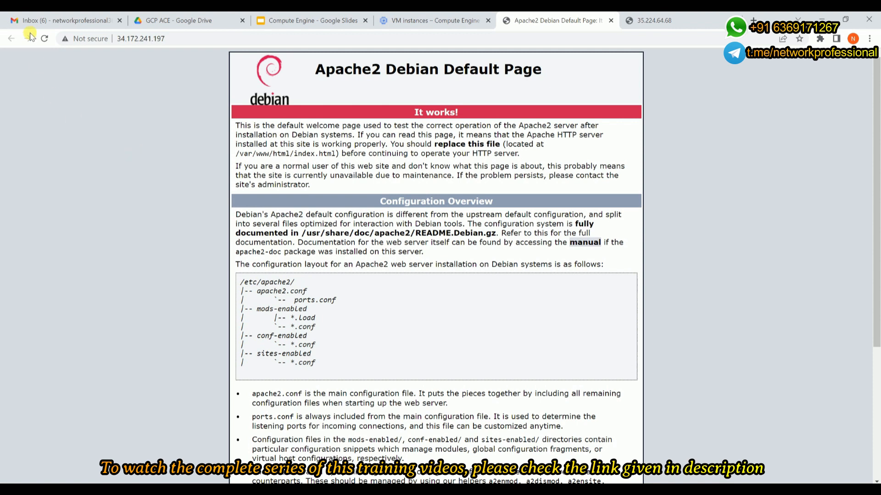
click(46, 39)
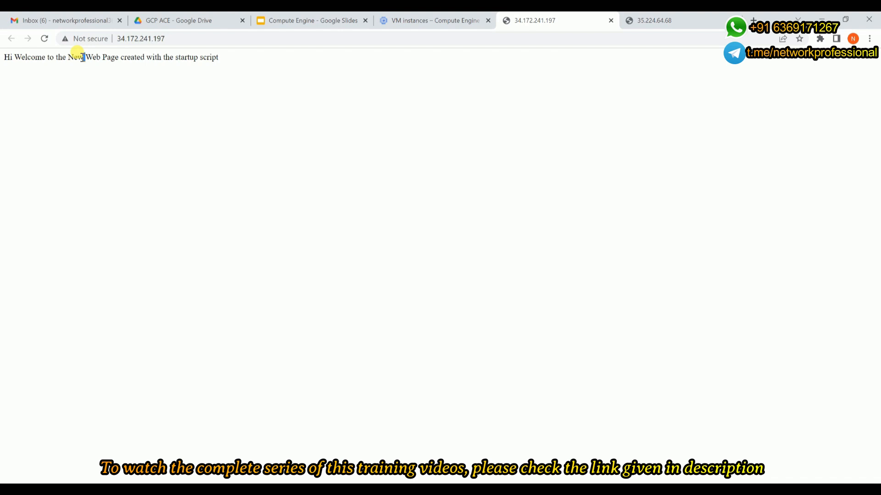
click(417, 24)
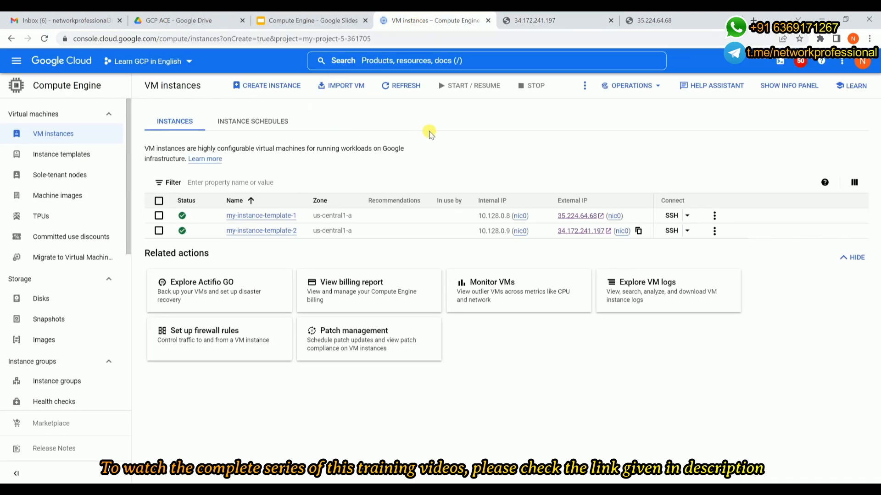